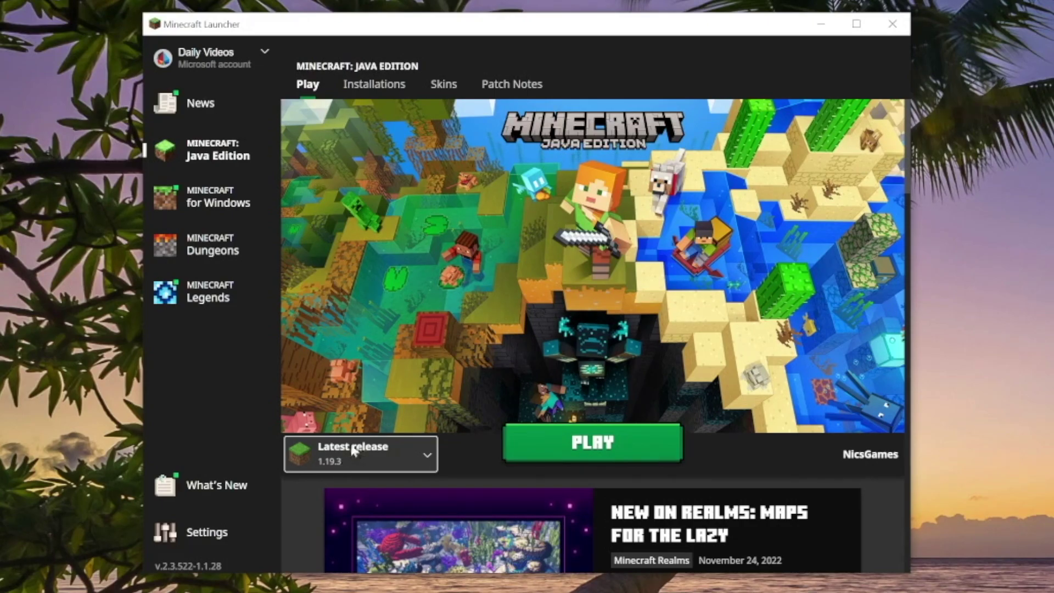
# Create a '1.19.3' installation running release 1.19.3 at 2560x1440 resolution
pyautogui.click(395, 452)
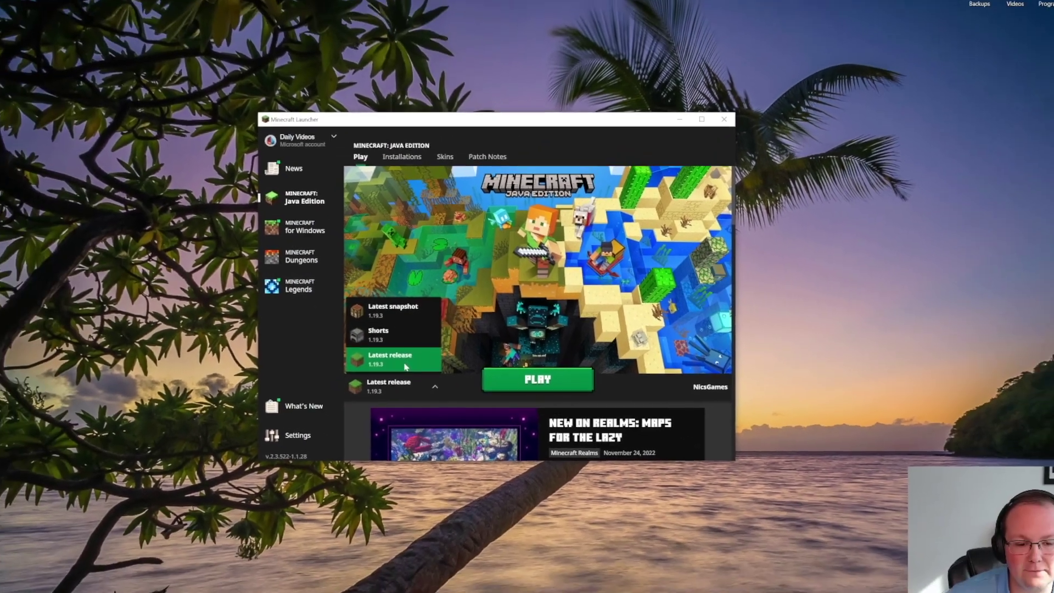
pyautogui.click(405, 367)
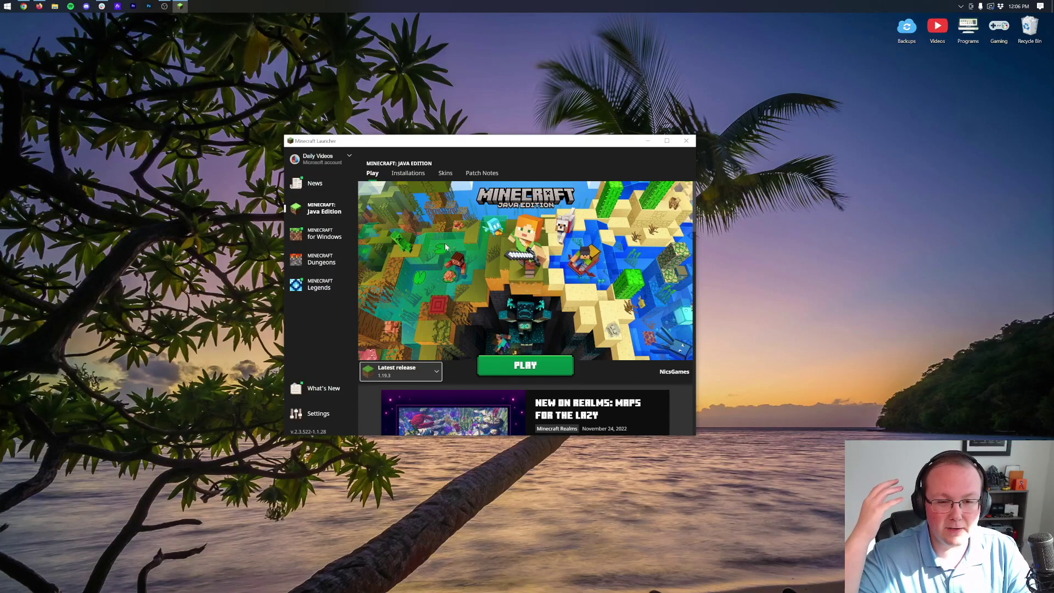
pyautogui.click(404, 174)
pyautogui.click(394, 230)
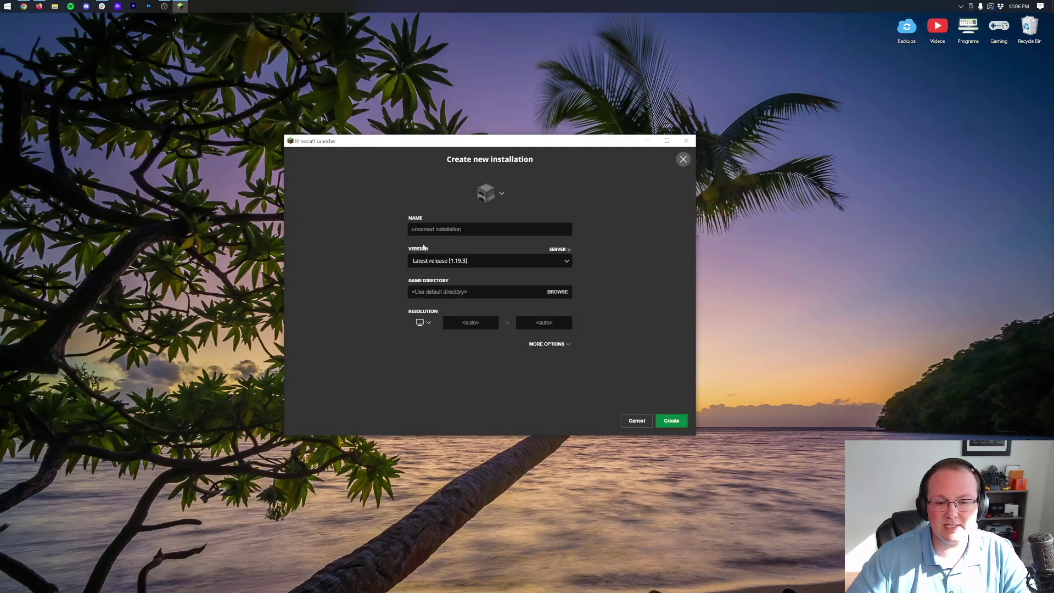
pyautogui.write('1.19.3')
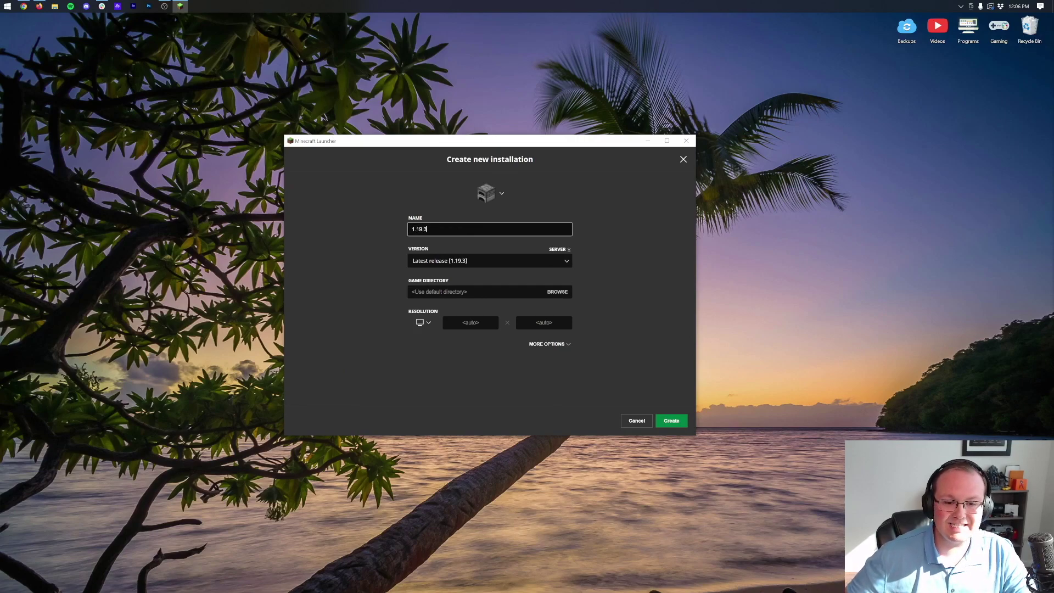
pyautogui.click(445, 261)
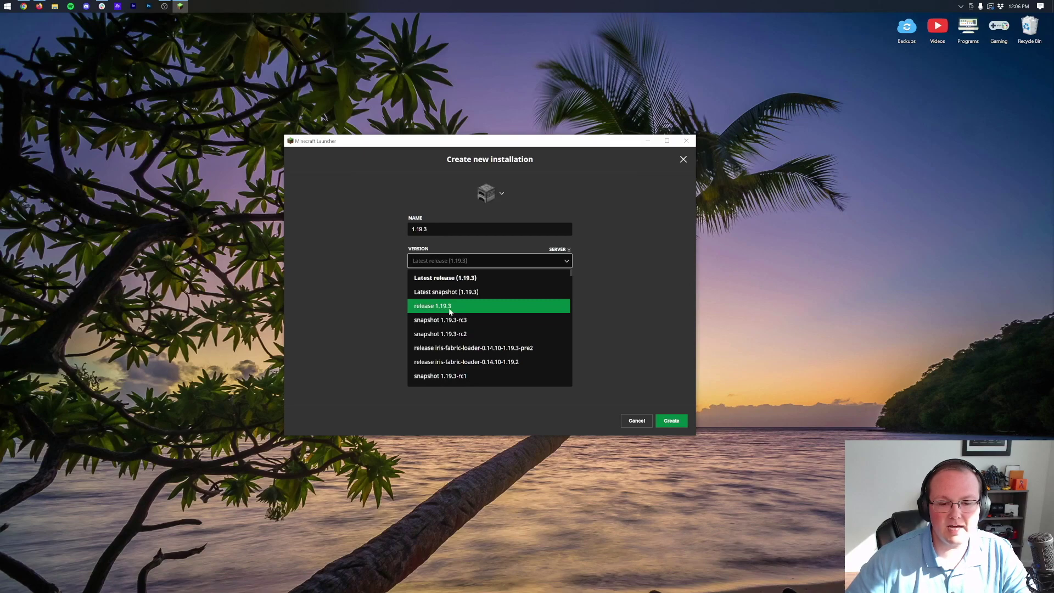
pyautogui.click(450, 311)
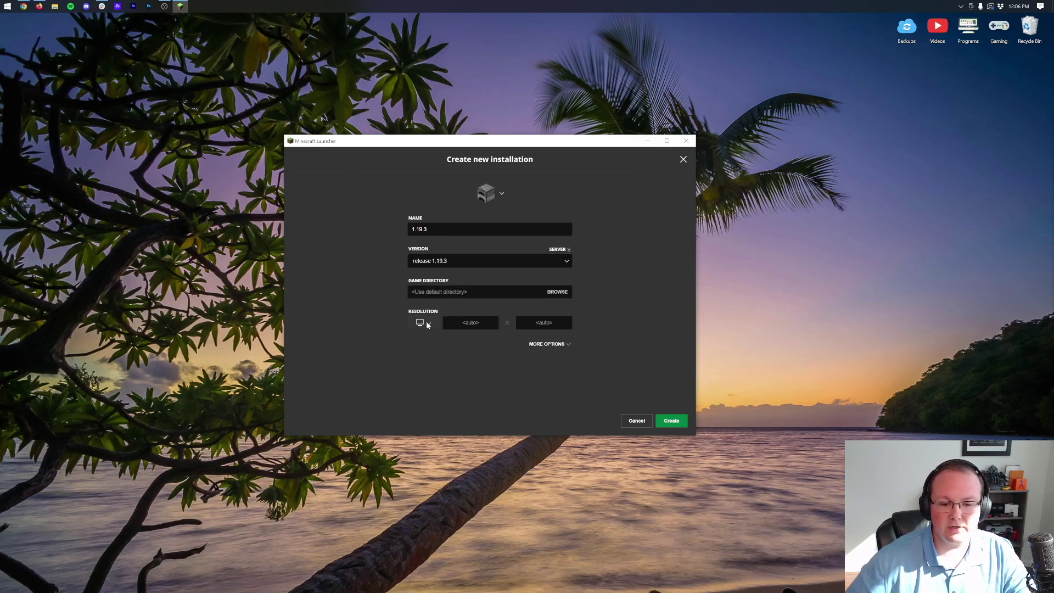
pyautogui.click(424, 322)
pyautogui.click(430, 305)
pyautogui.click(662, 420)
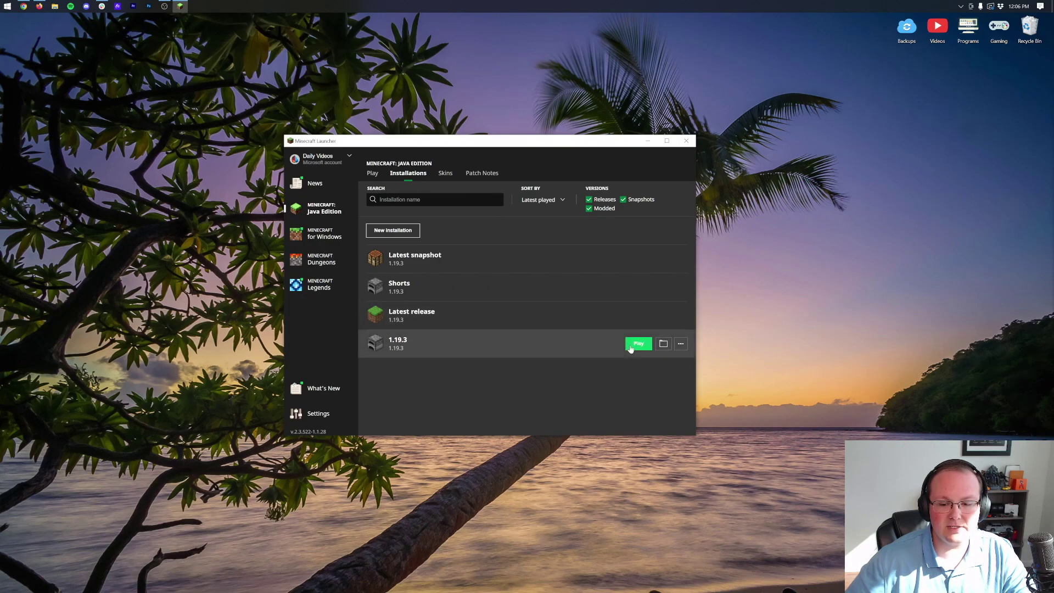
# Play the 1.19.3 installation, then close the Minecraft Launcher window
pyautogui.click(637, 344)
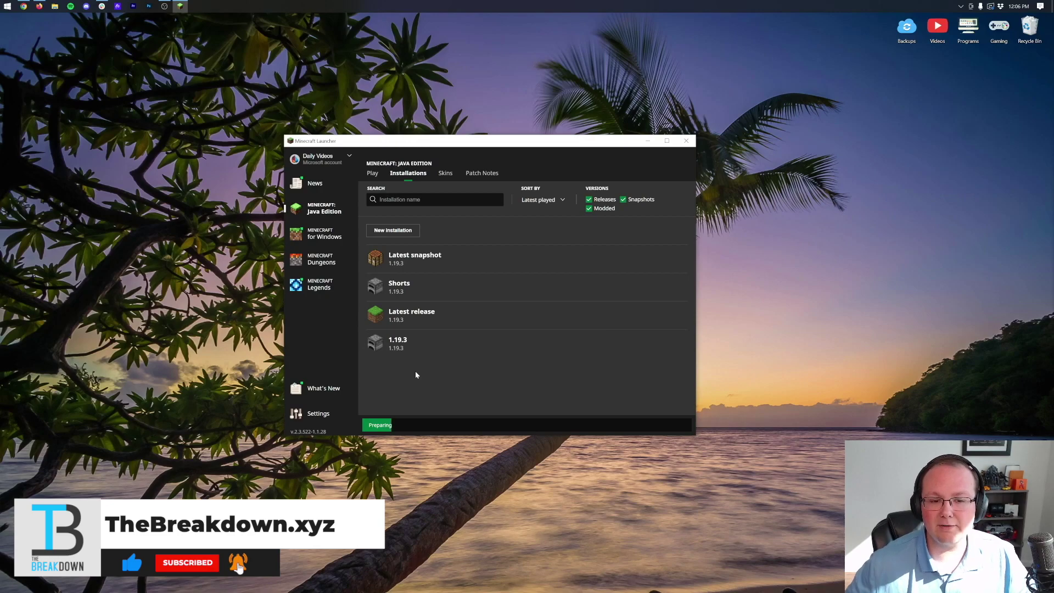
pyautogui.click(686, 140)
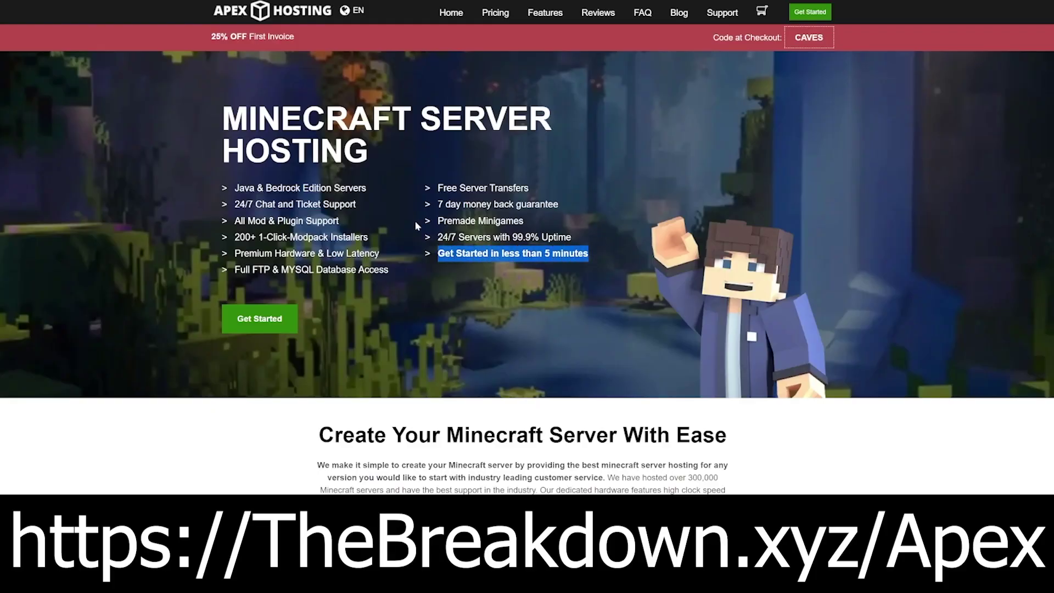
# Switch the server to Minecraft 1.19 [Latest], restart it, and type 'Awesome! Thank you'
pyautogui.scroll(-6, 415, 226)
pyautogui.moveTo(383, 241); pyautogui.dragTo(407, 254)
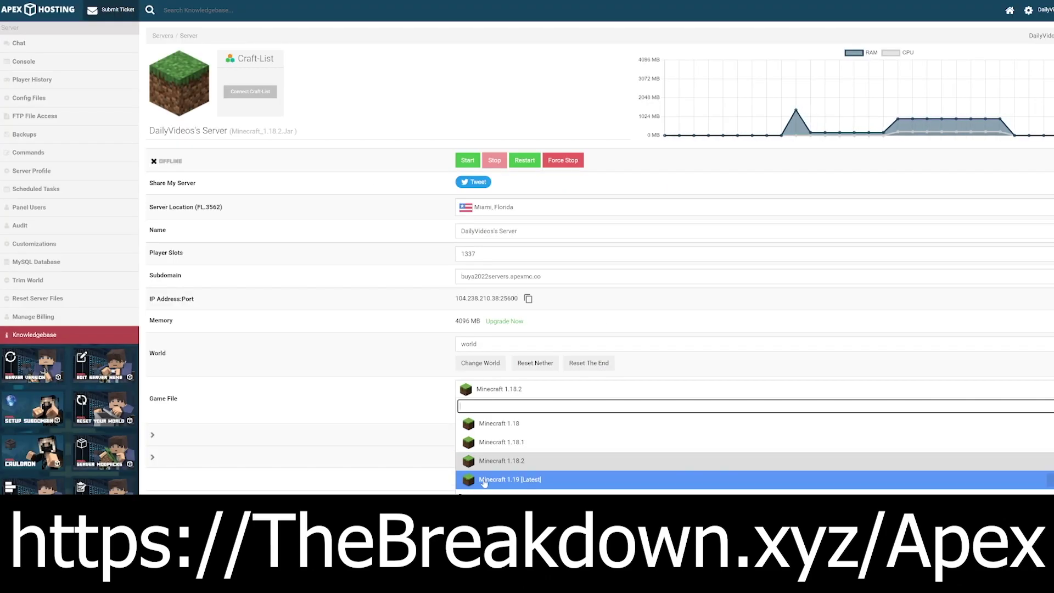
pyautogui.click(483, 483)
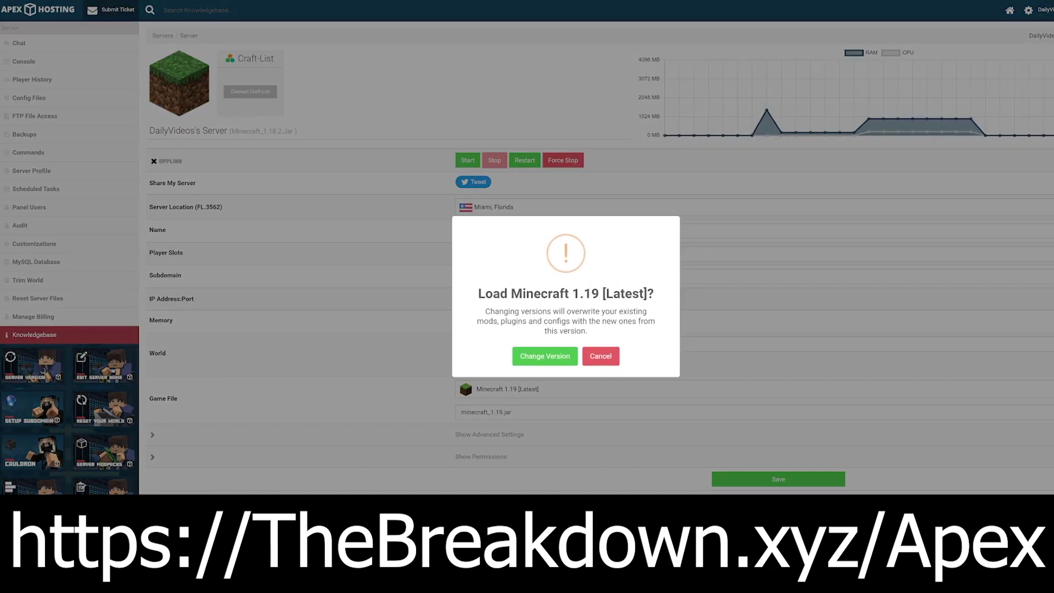
pyautogui.click(544, 356)
pyautogui.click(526, 366)
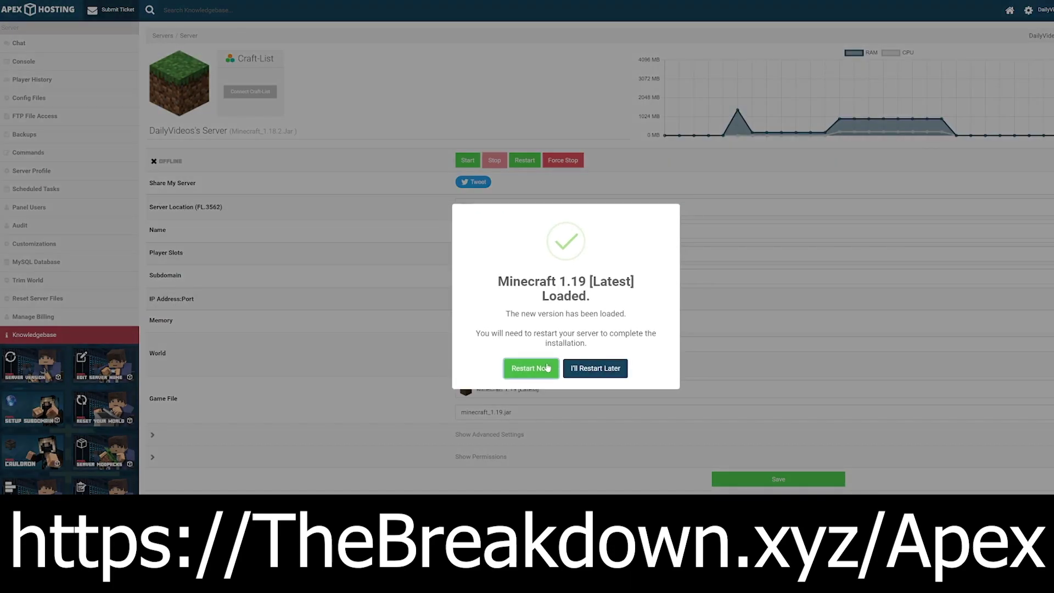
pyautogui.click(530, 368)
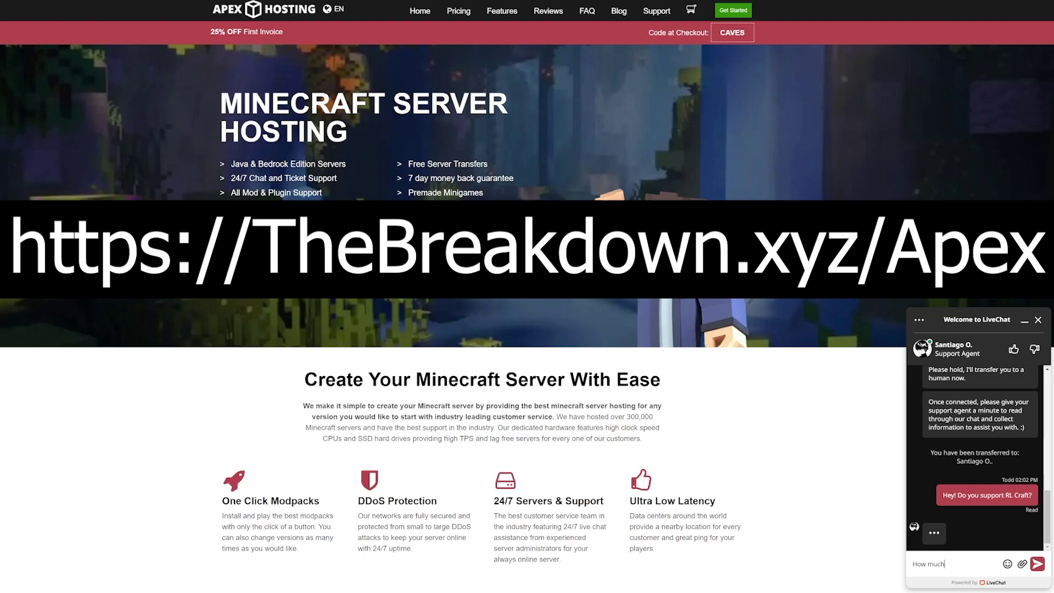
pyautogui.write('Awesome! Thank you')
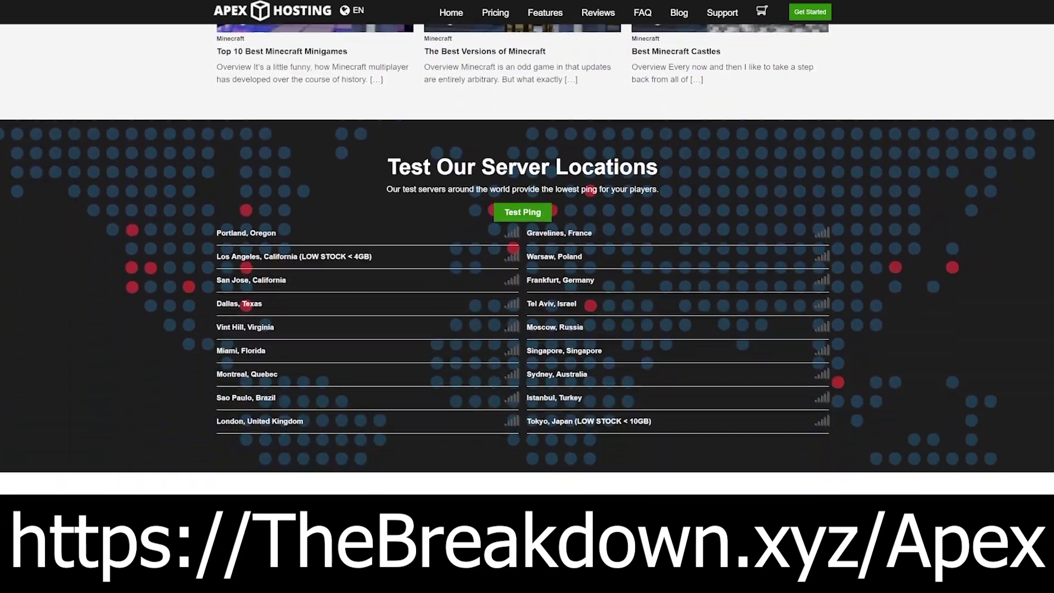
pyautogui.scroll(-2, 527, 258)
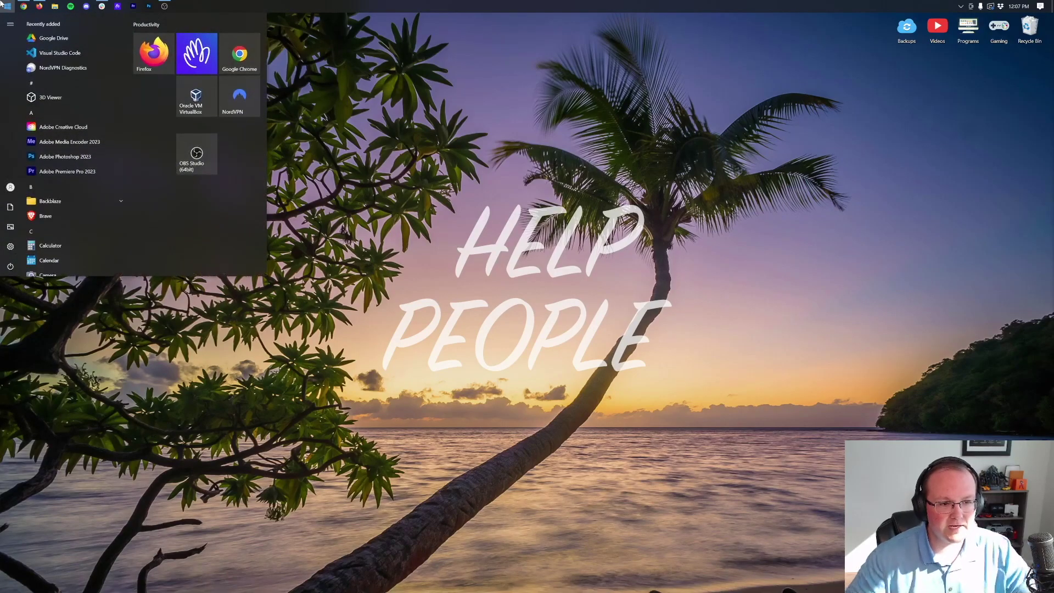
# Search 'mic' in the Start menu and open Microsoft Store from the results
pyautogui.write('mine')
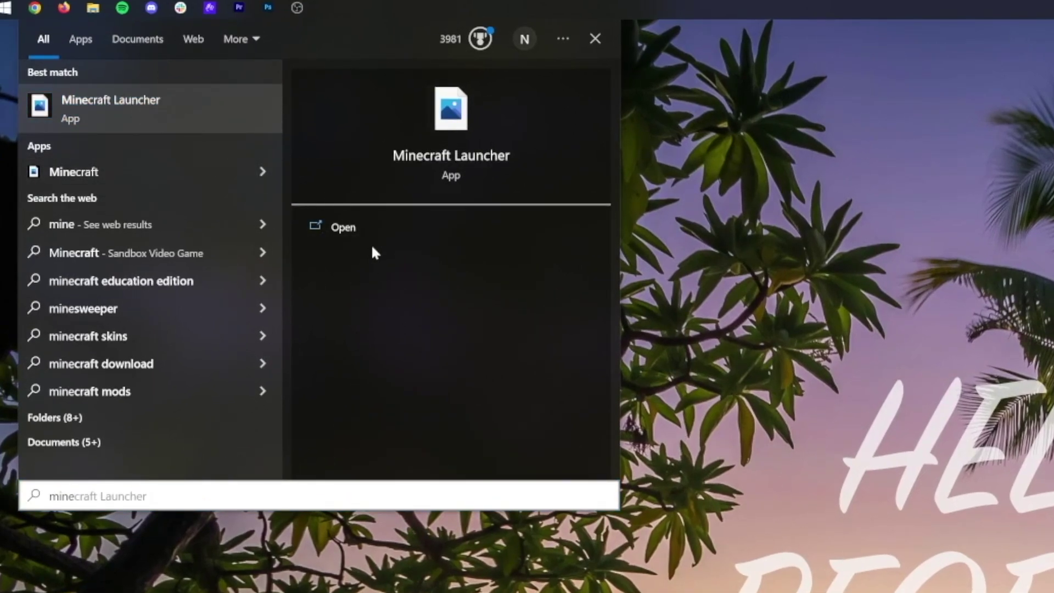
pyautogui.click(351, 224)
pyautogui.press('super')
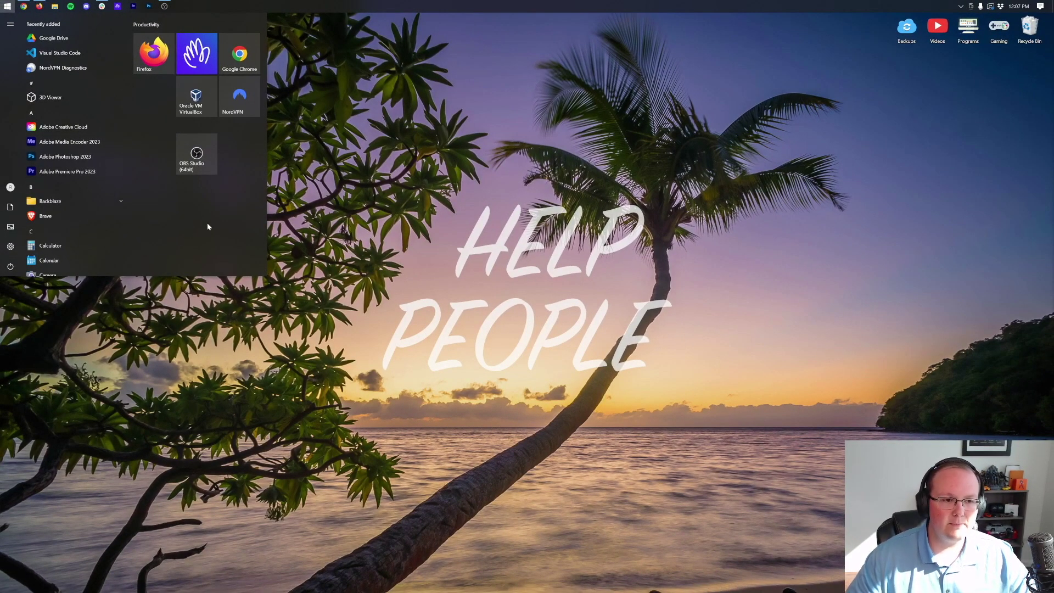
pyautogui.click(2, 4)
pyautogui.click(1, 3)
pyautogui.write('jmc')
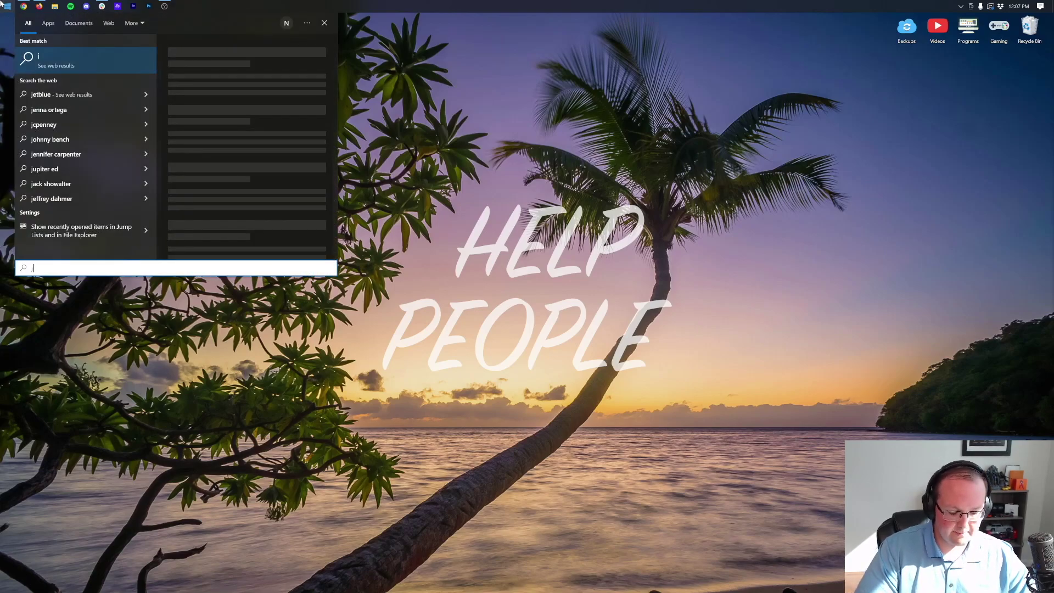
pyautogui.press('BackSpace')
pyautogui.press('BackSpace')
pyautogui.press('BackSpace')
pyautogui.write('mic')
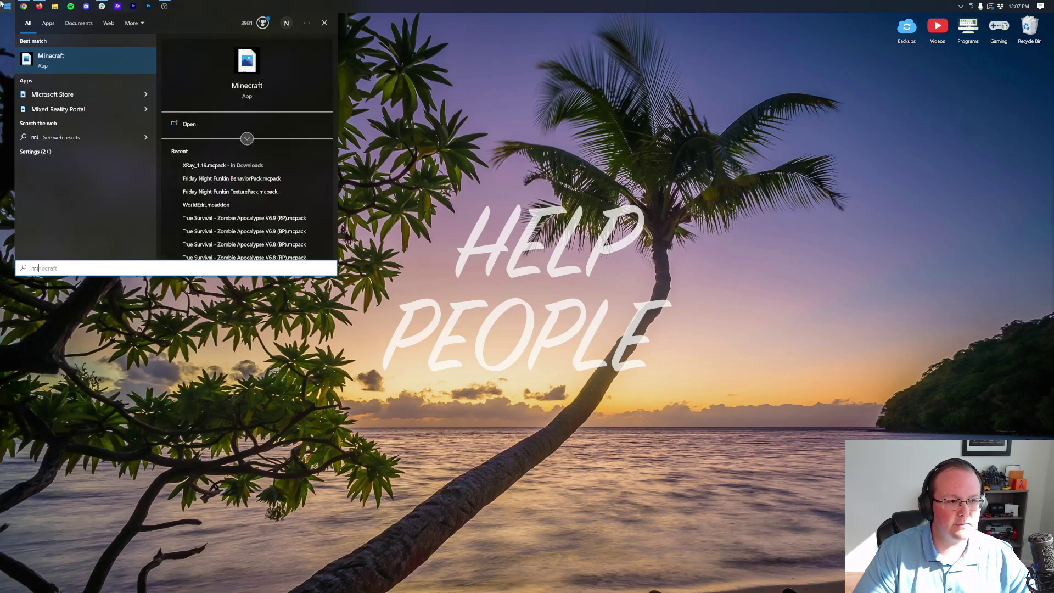
pyautogui.click(61, 60)
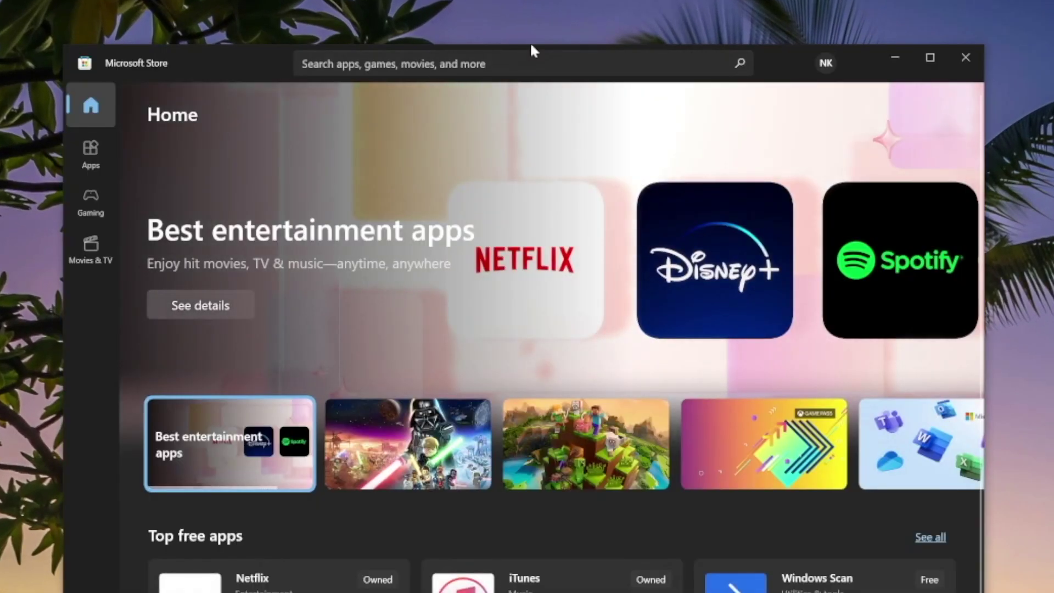
# Search the Store for 'Minecraft Launcher' and install it from its product page
pyautogui.click(530, 64)
pyautogui.write('Mi')
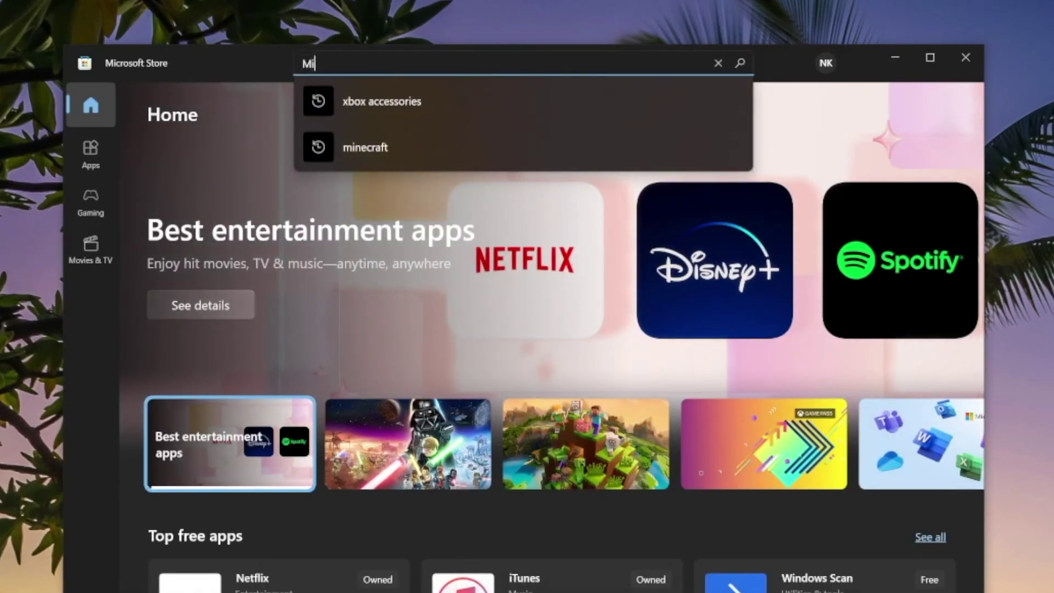
pyautogui.write('necraft Launcher')
pyautogui.press('Return')
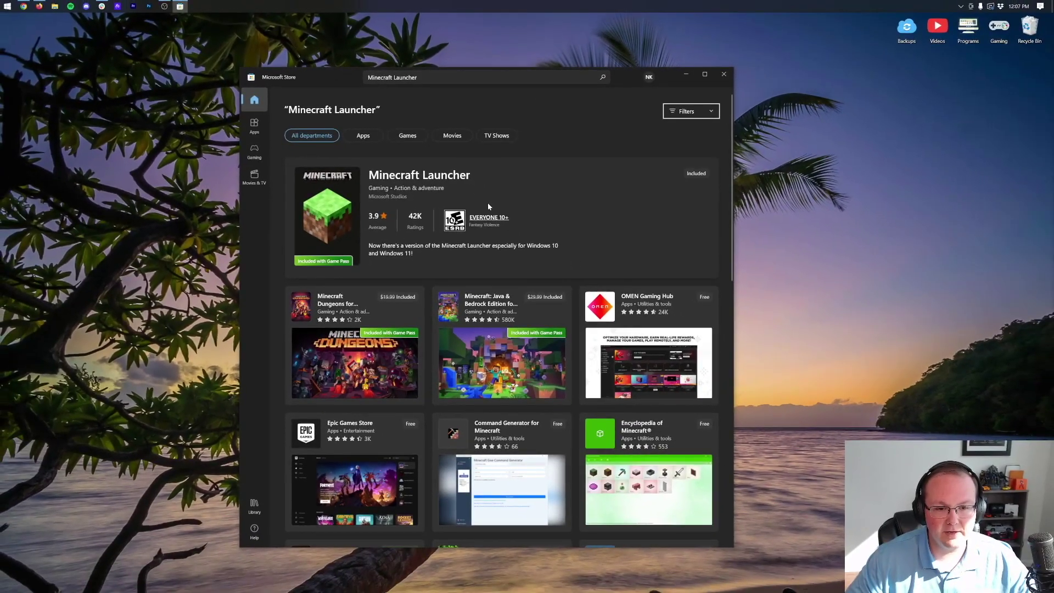
pyautogui.click(488, 206)
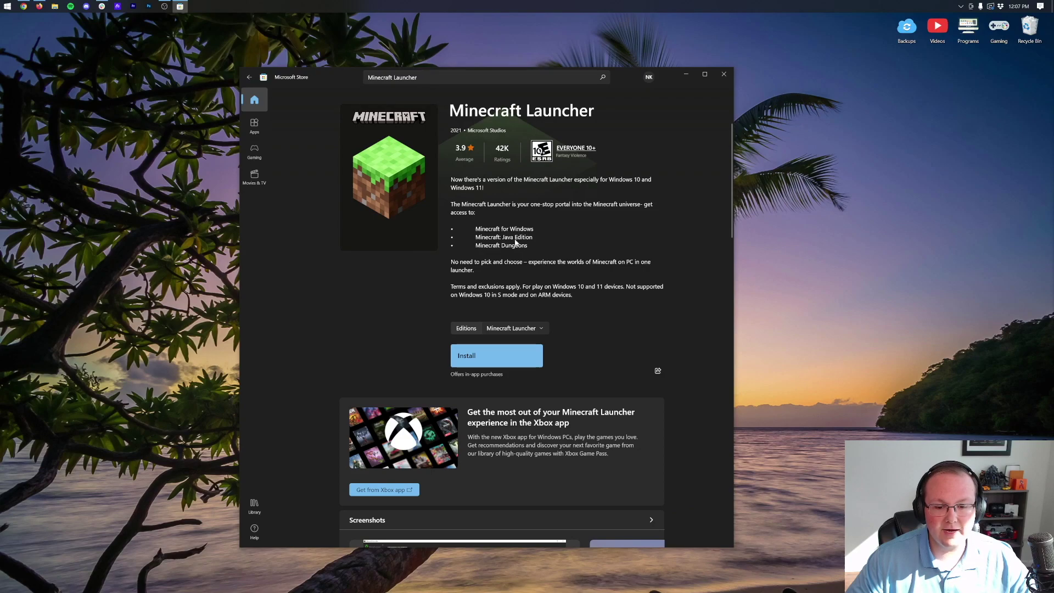
pyautogui.click(470, 357)
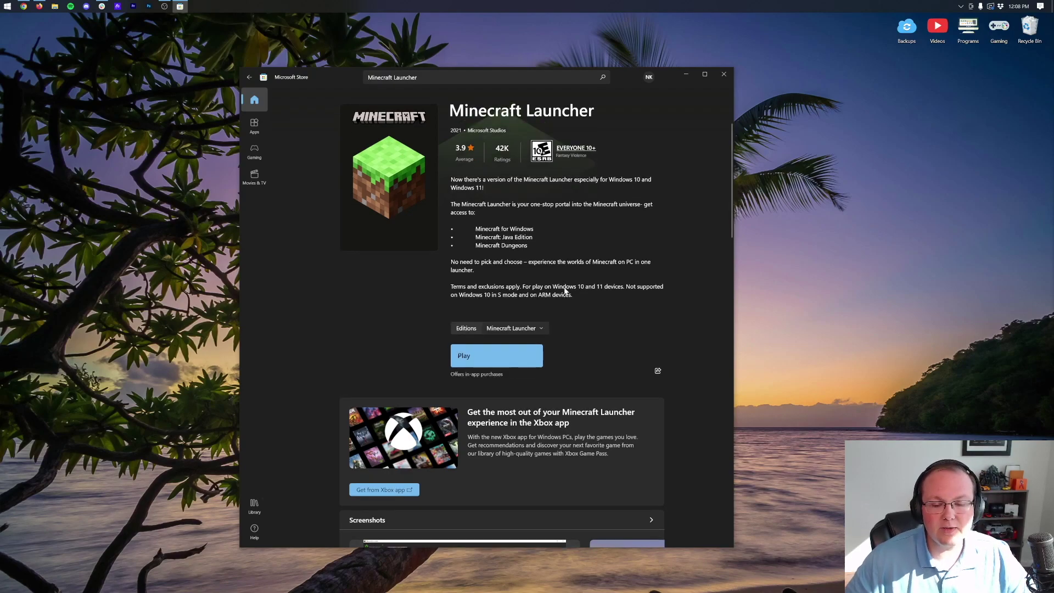
# Close Microsoft Store and launch the Xbox app from a Start search for 'xbox'
pyautogui.click(725, 75)
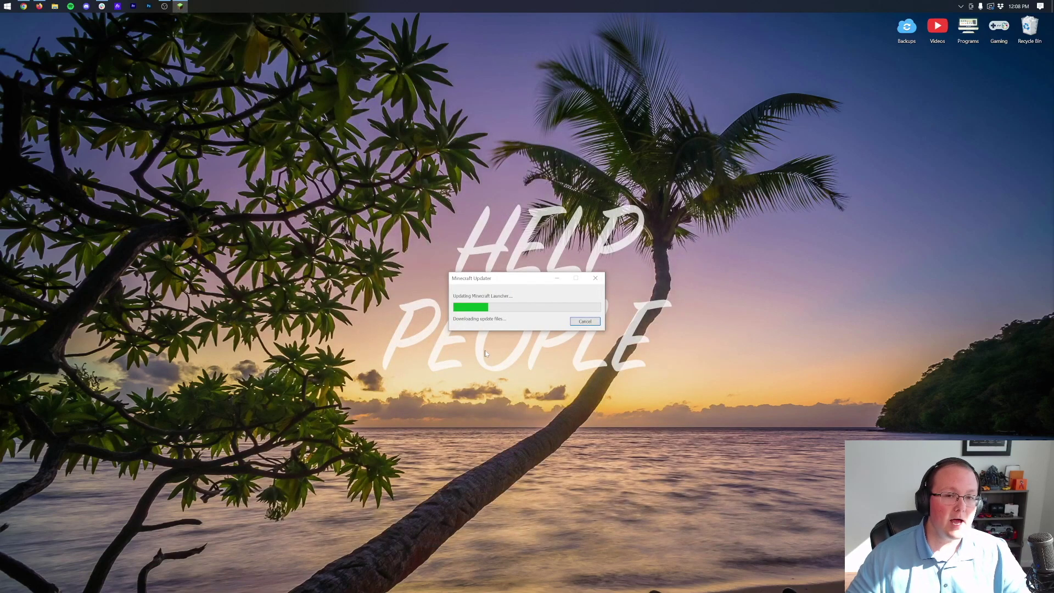
pyautogui.click(2, 4)
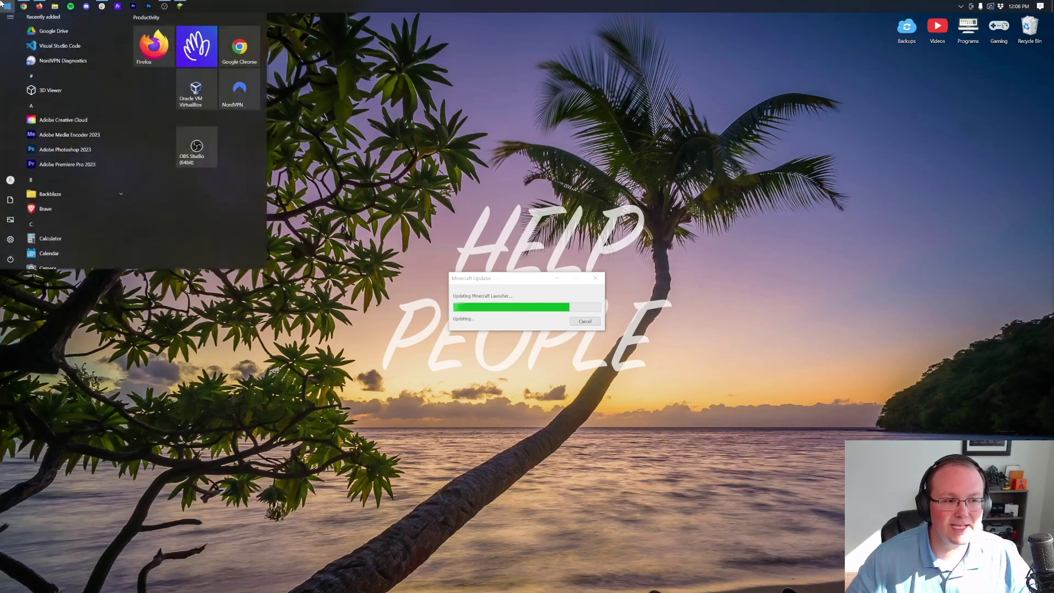
pyautogui.write('xbox')
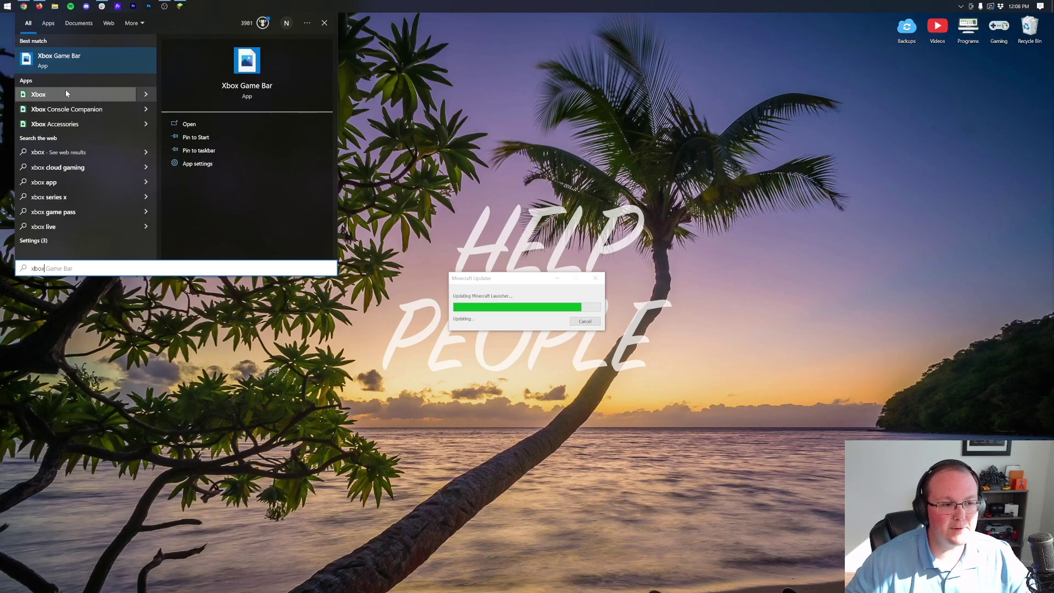
pyautogui.click(65, 90)
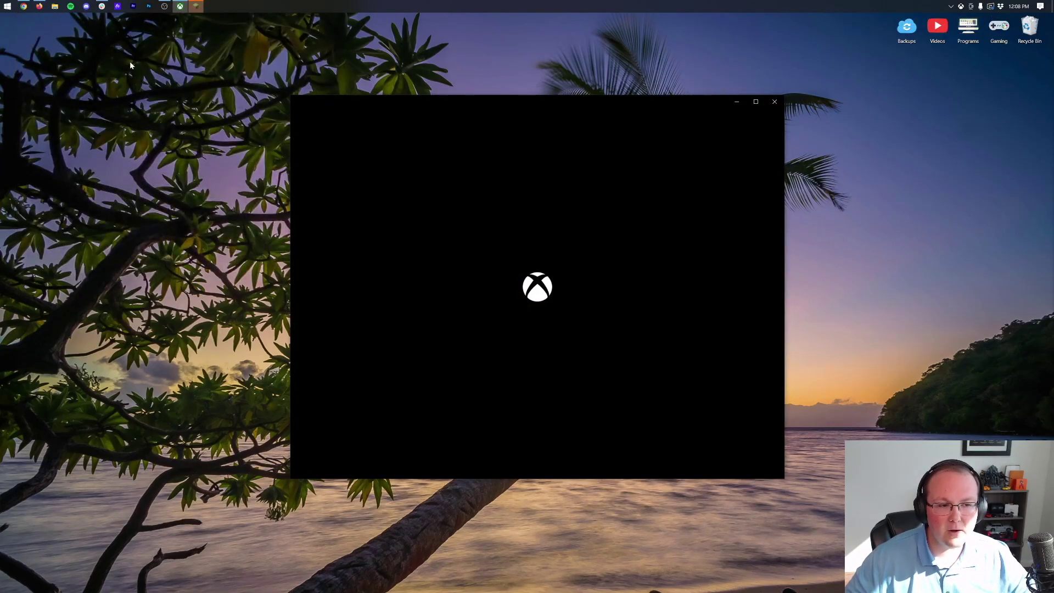
# Switch the browser to its Xbox app store page, then minimize it to reveal the Xbox app
pyautogui.moveTo(40, 5)
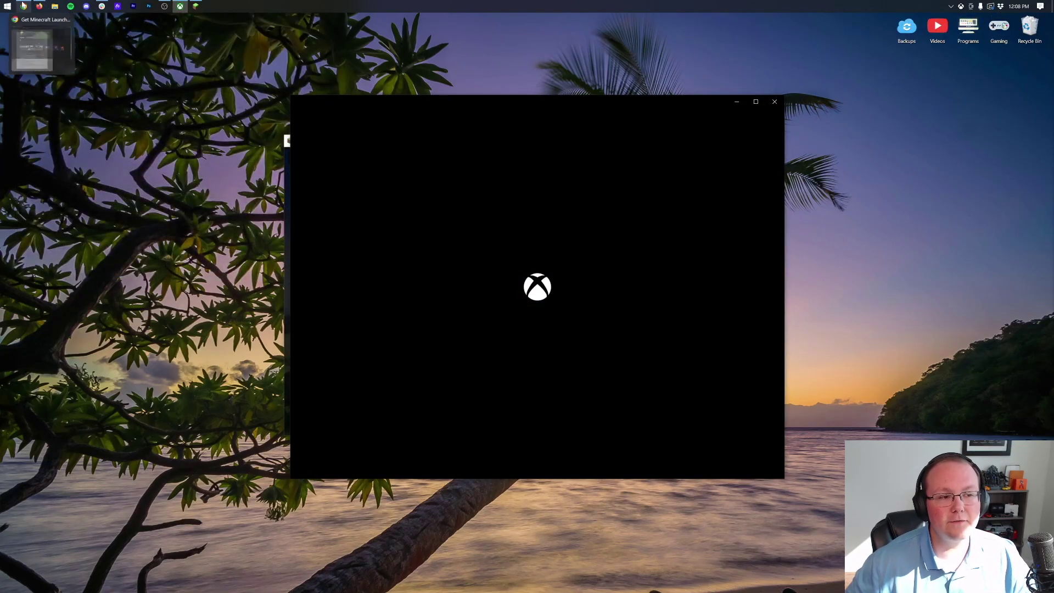
pyautogui.click(39, 47)
pyautogui.click(156, 21)
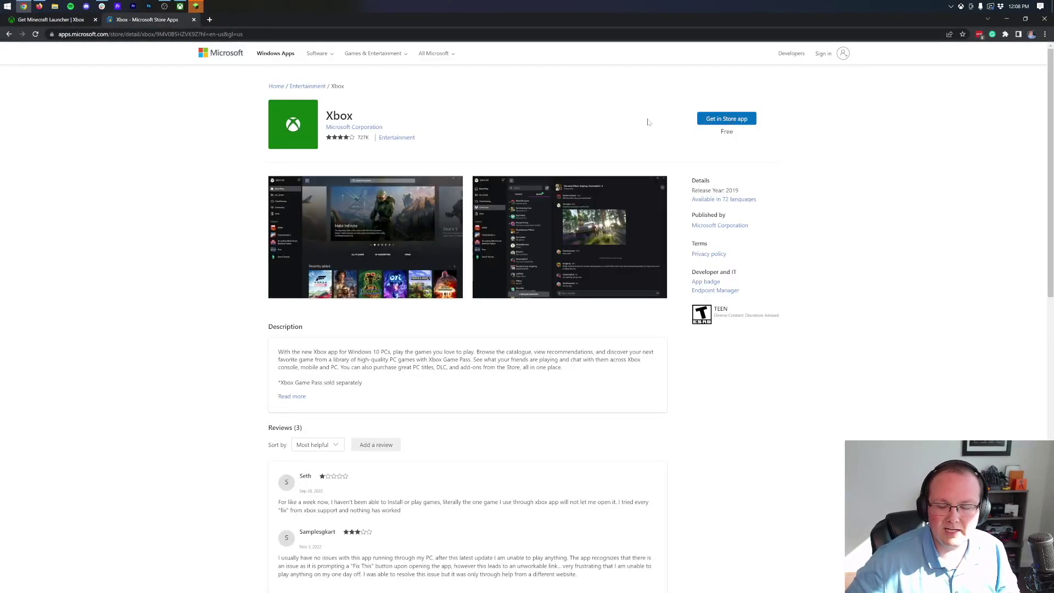
pyautogui.click(1008, 19)
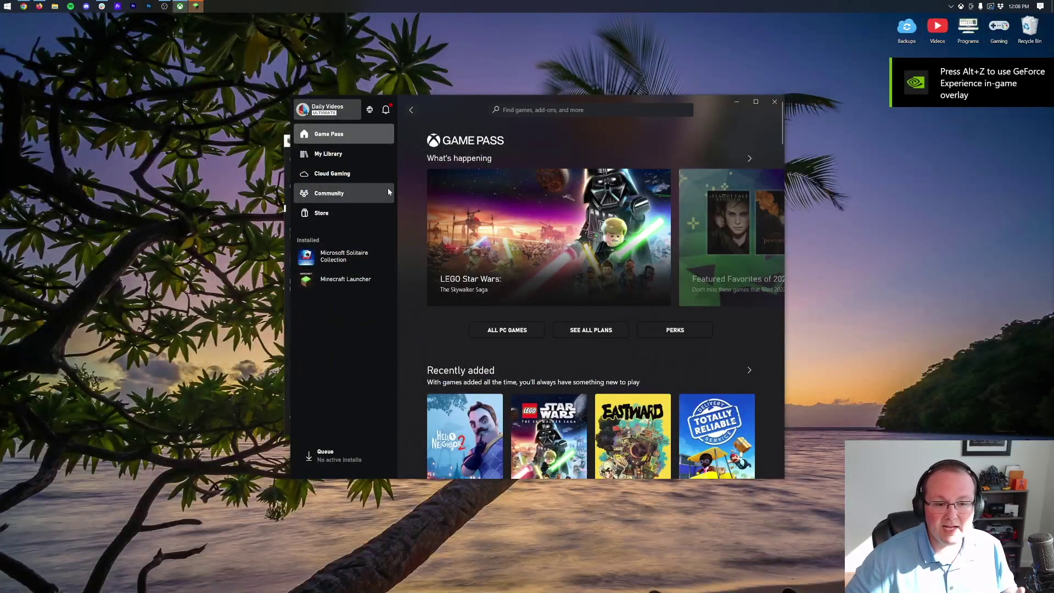
# Search the Xbox app for 'Minecraft launcher', open the result, and launch it
pyautogui.click(527, 110)
pyautogui.write('Minecraft launche')
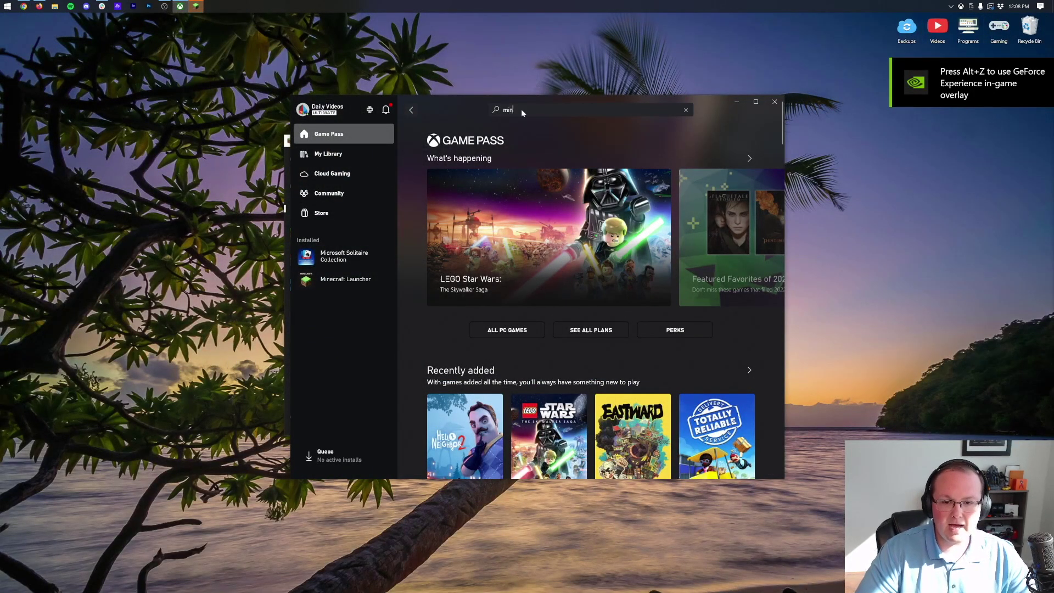
pyautogui.write('r')
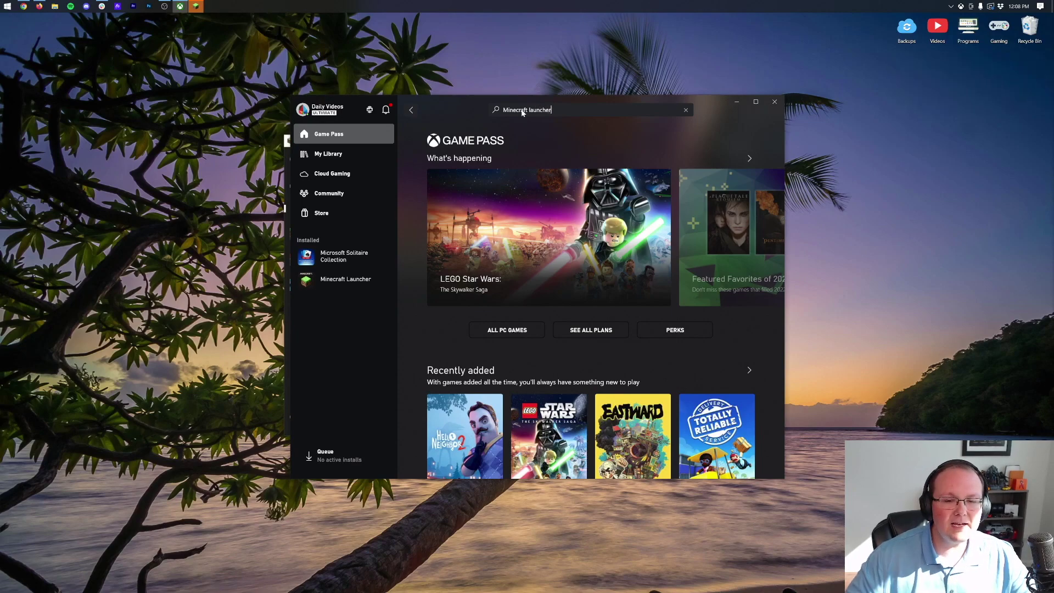
pyautogui.press('Return')
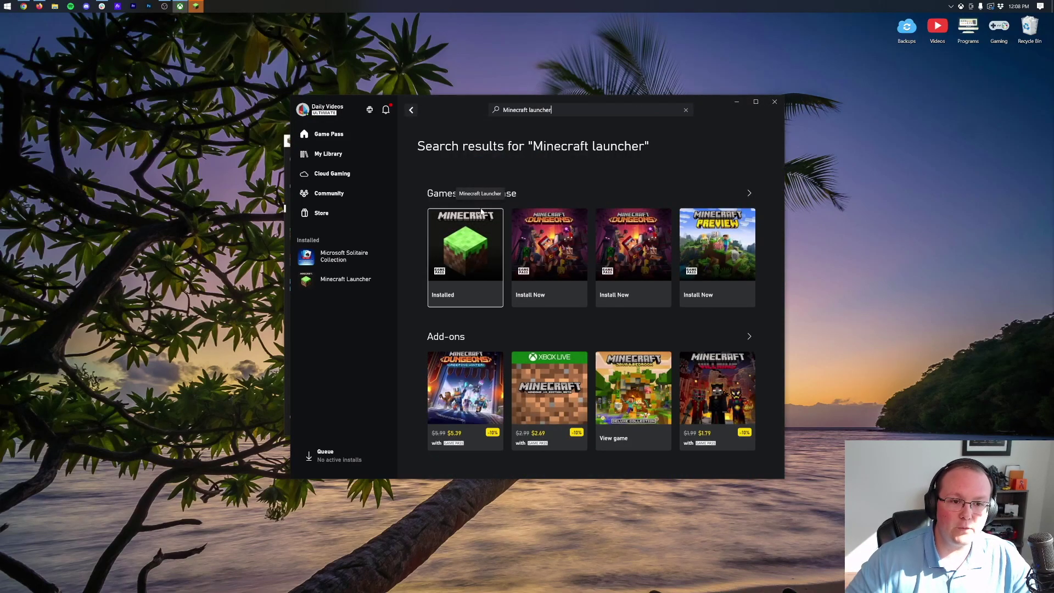
pyautogui.click(451, 258)
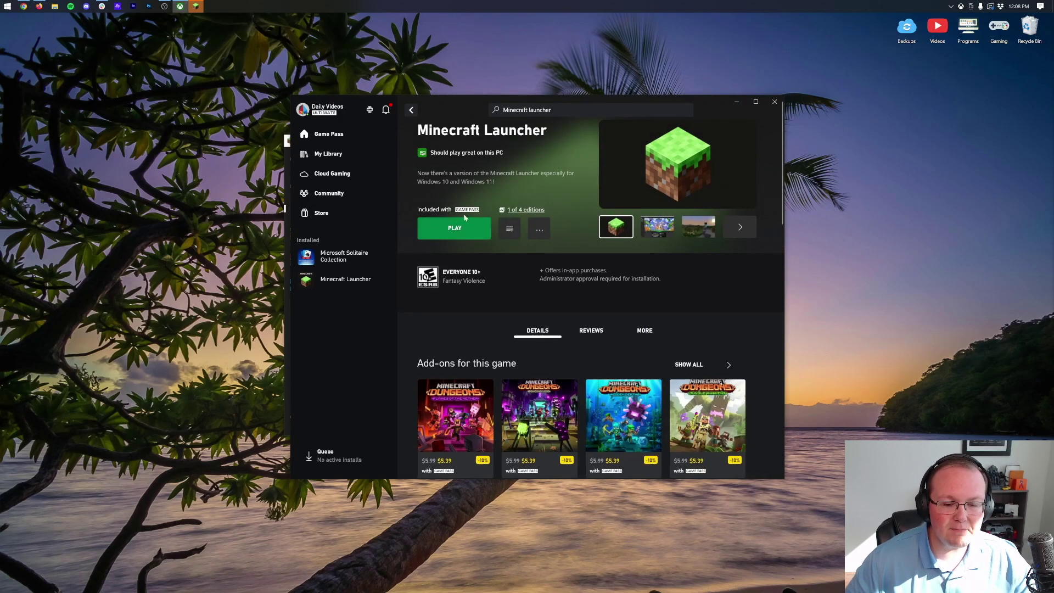
pyautogui.click(475, 235)
# Close the Xbox app, log out of the launcher, and sign back in with Microsoft
pyautogui.click(775, 102)
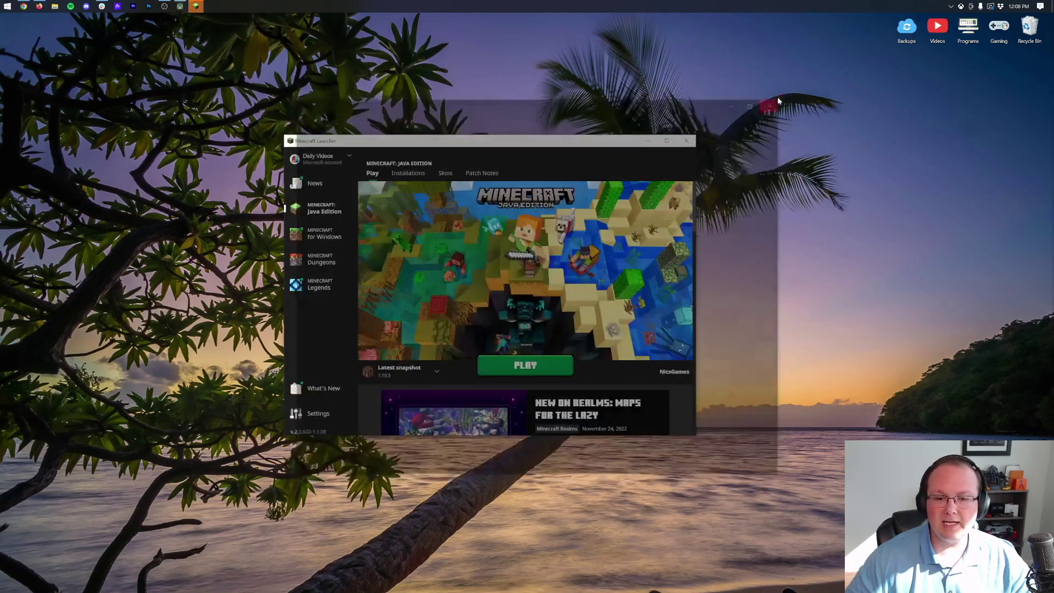
pyautogui.moveTo(604, 140)
pyautogui.mouseDown()
pyautogui.moveTo(621, 140)
pyautogui.moveTo(656, 103)
pyautogui.mouseUp()
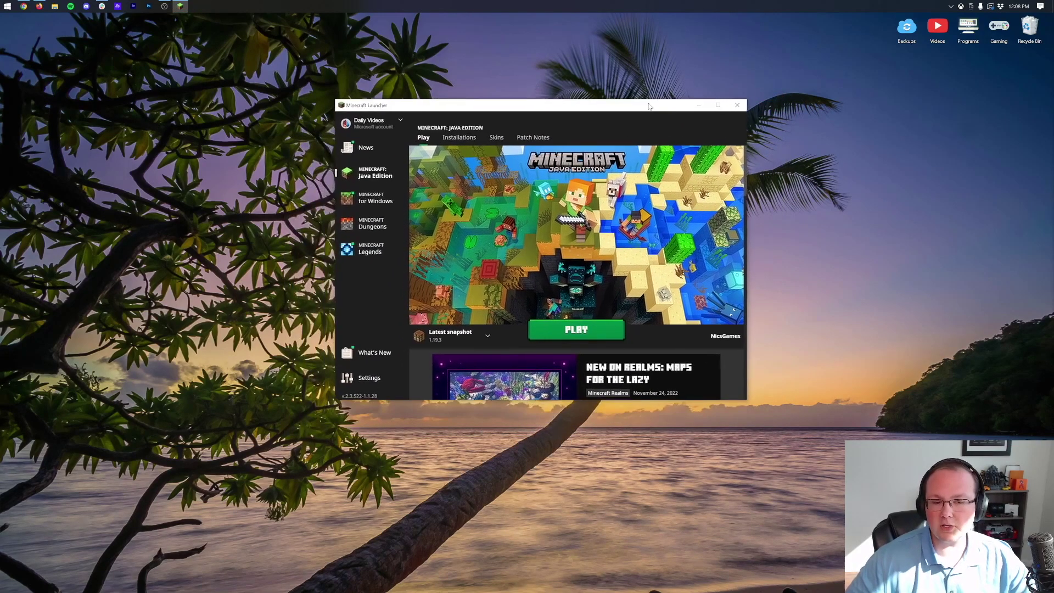
pyautogui.click(398, 119)
pyautogui.click(360, 190)
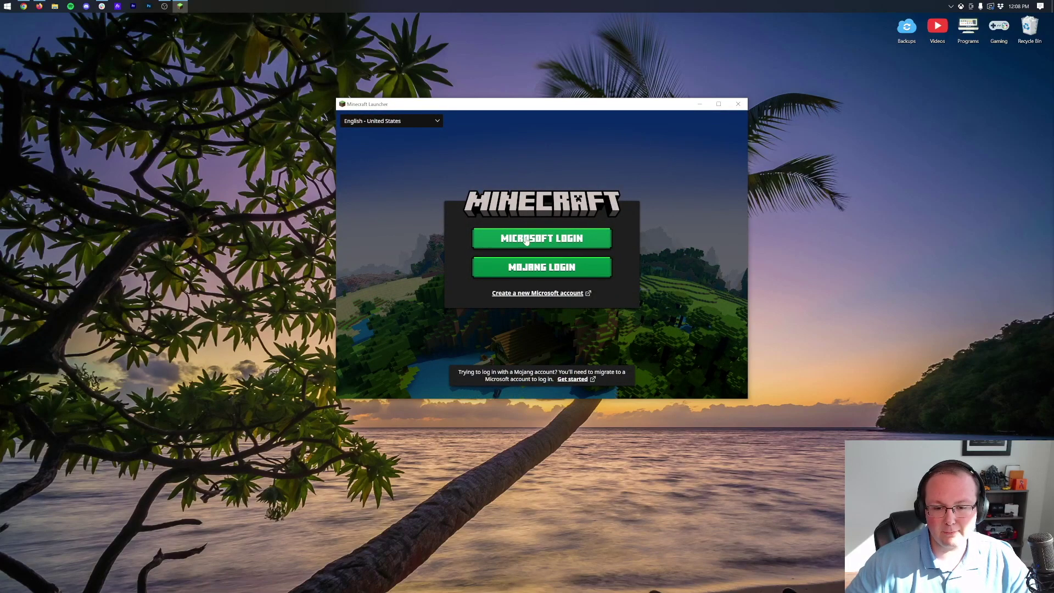
pyautogui.click(530, 235)
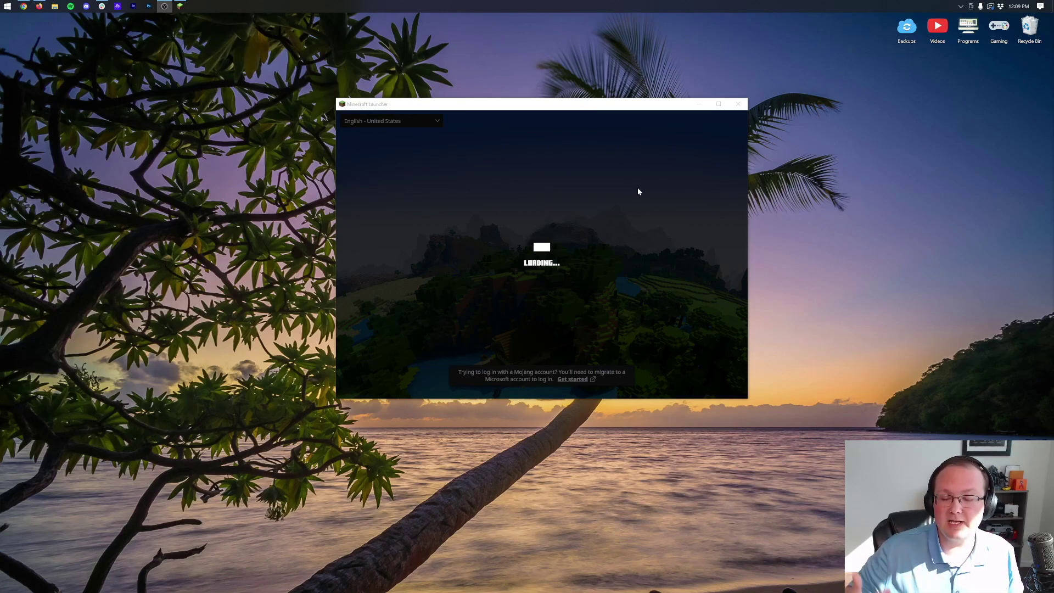
# Select Latest release in the version list and start the game
pyautogui.click(455, 332)
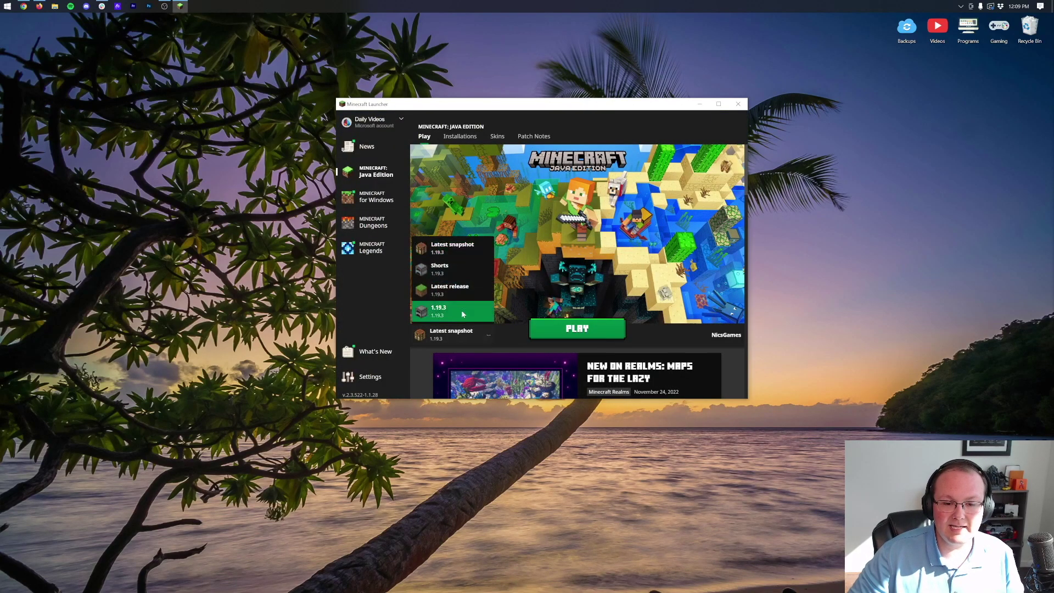
pyautogui.click(466, 282)
pyautogui.click(467, 329)
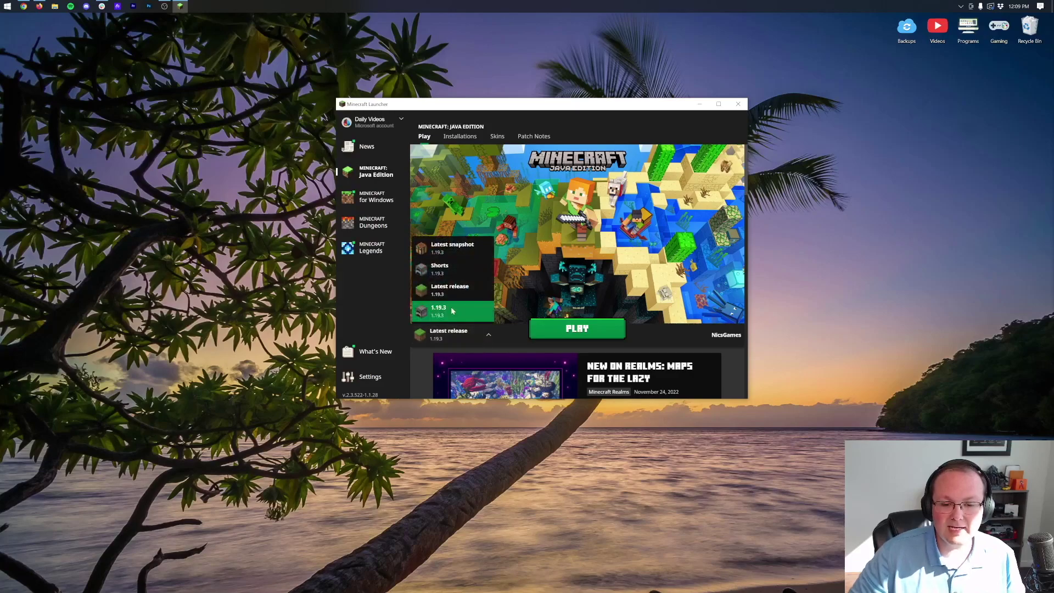
pyautogui.click(466, 312)
pyautogui.click(438, 341)
pyautogui.click(462, 280)
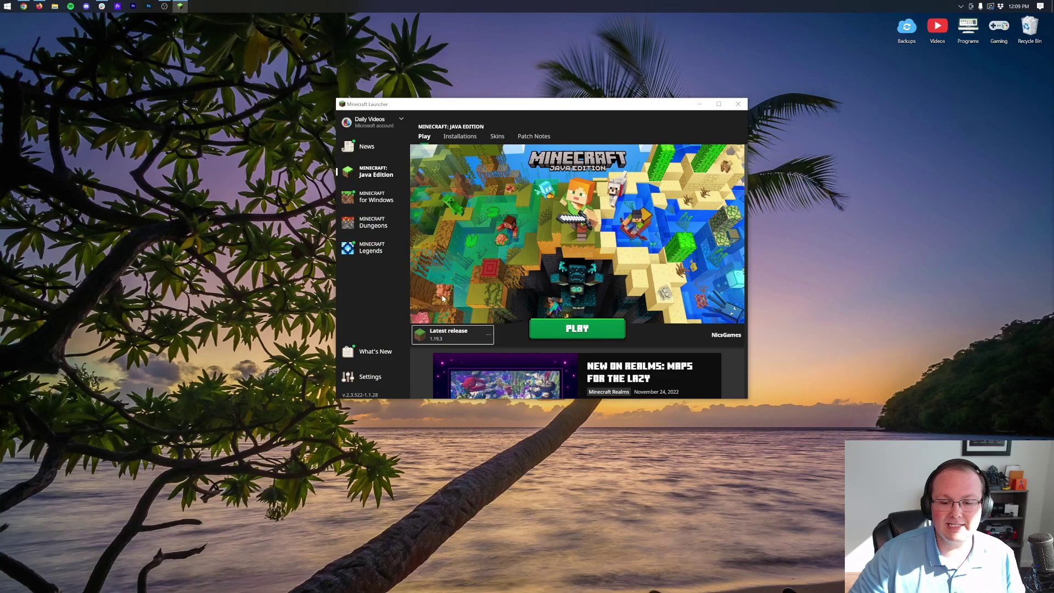
pyautogui.click(577, 329)
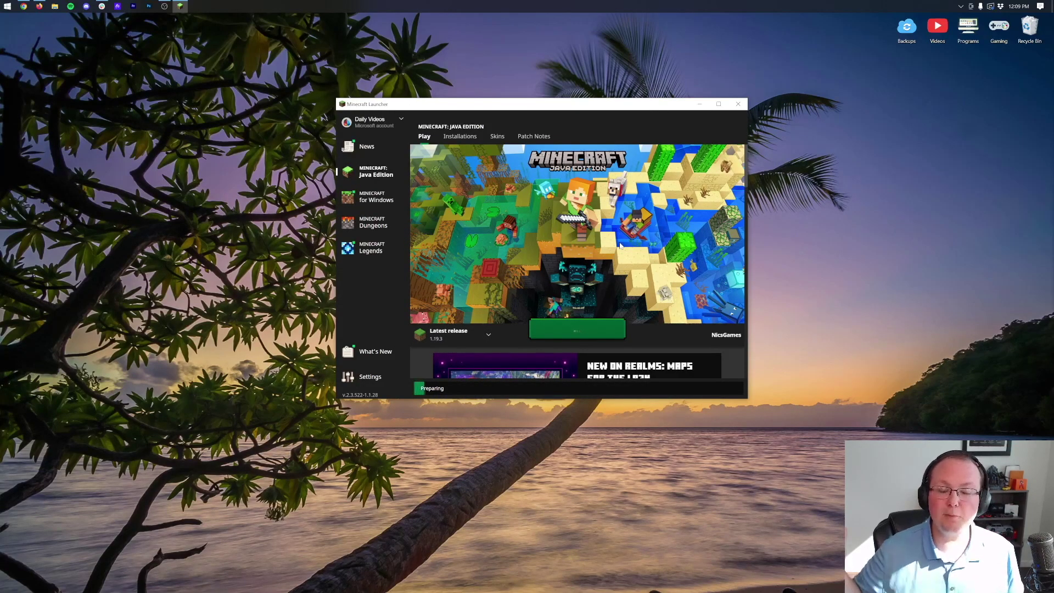